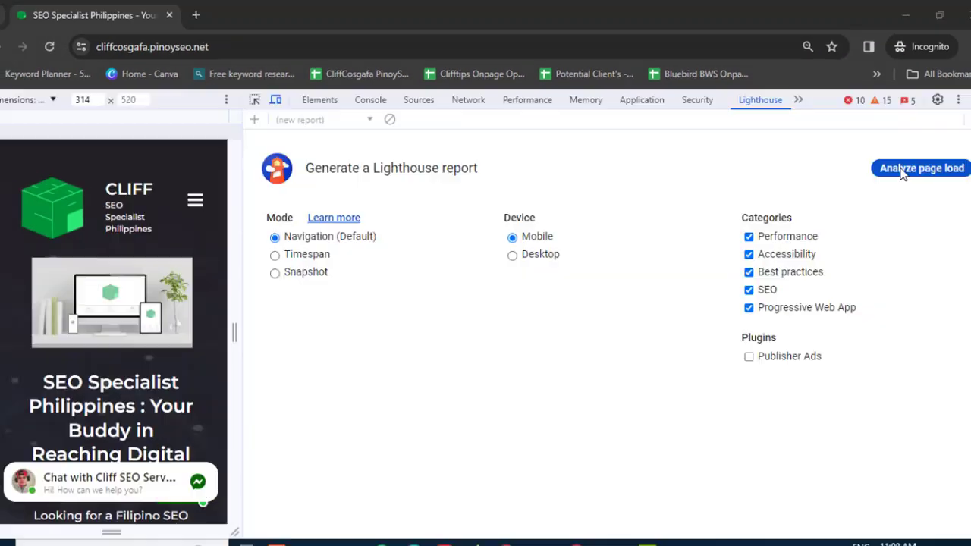
{"action": "left_click", "coordinate": [921, 168]}
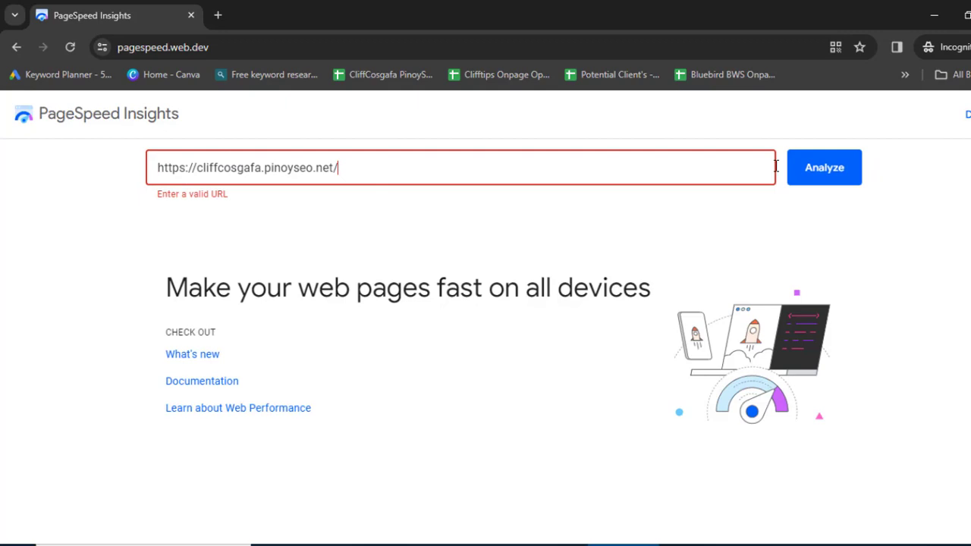
{"action": "left_click", "coordinate": [790, 167]}
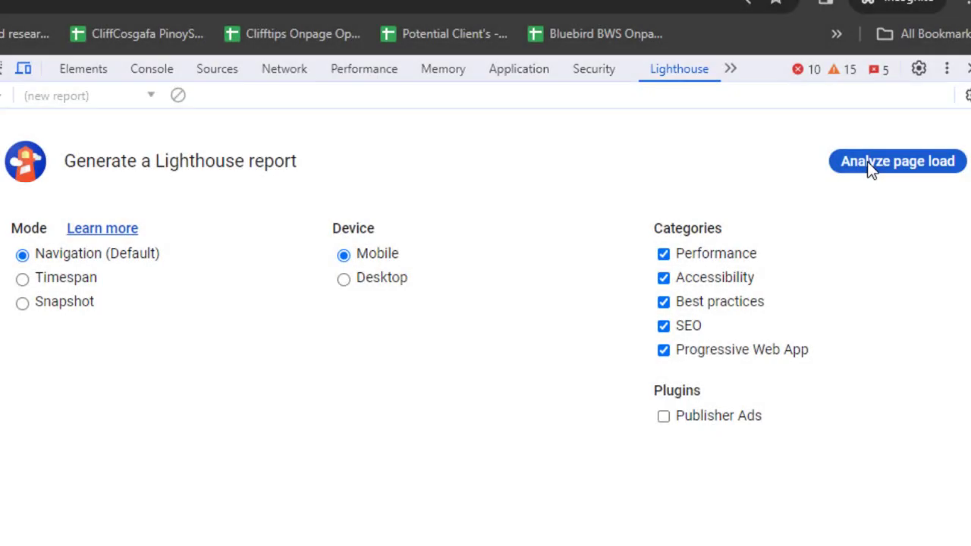
{"action": "left_click", "coordinate": [870, 167]}
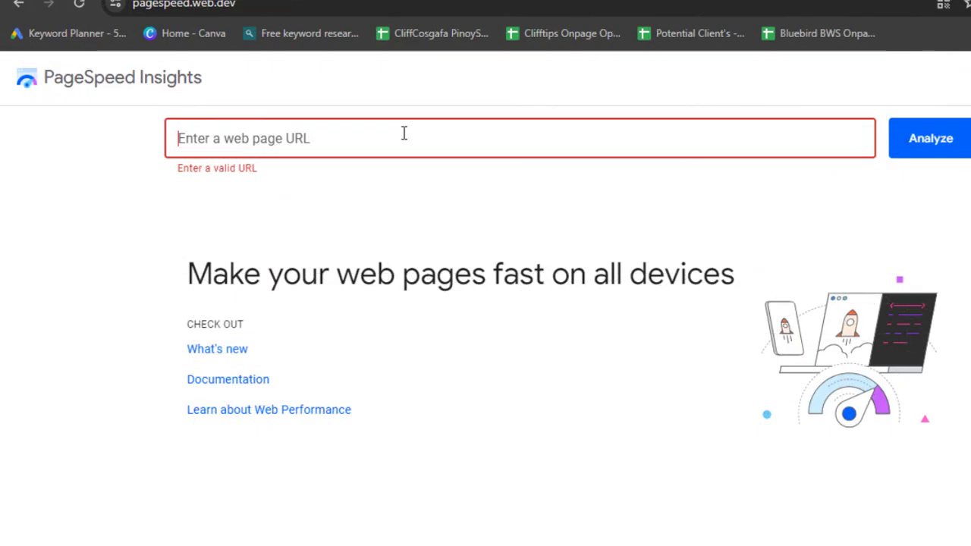
{"action": "type", "text": "https://cliffcosgafa.pinoyseo.net/"}
{"action": "left_click", "coordinate": [895, 140]}
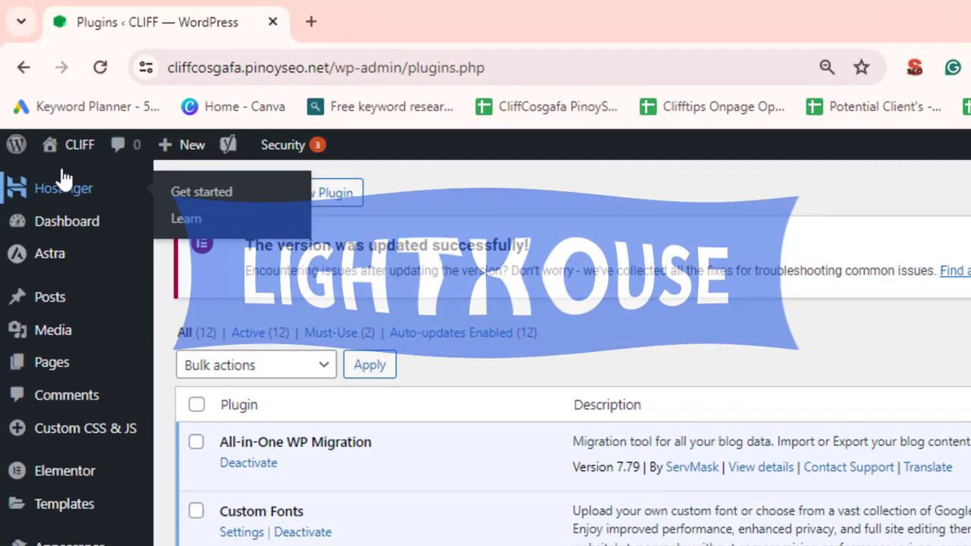
Step: Open the CLIFF site in an incognito window and generate a mobile Lighthouse report in Navigation mode from the developer tools
{"action": "right_click", "coordinate": [68, 180]}
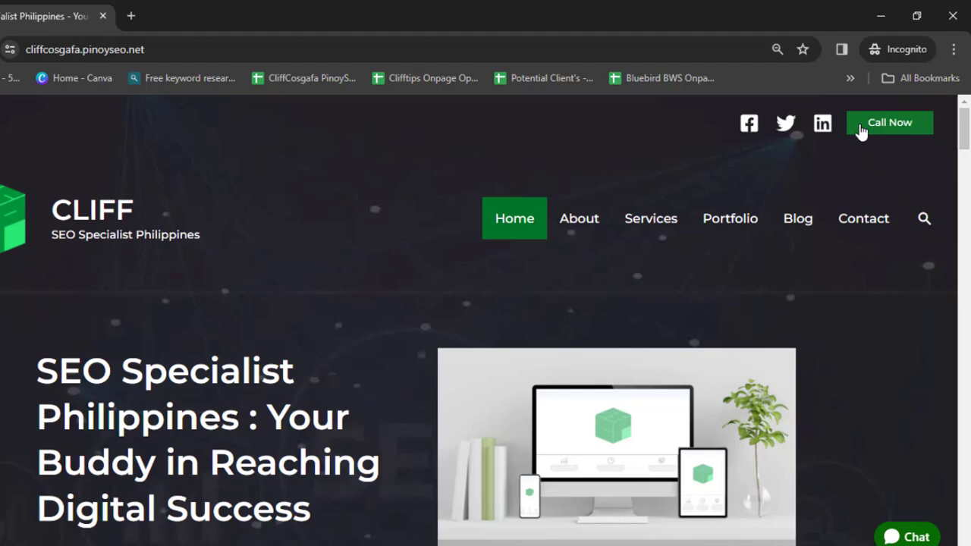
{"action": "left_click", "coordinate": [954, 49]}
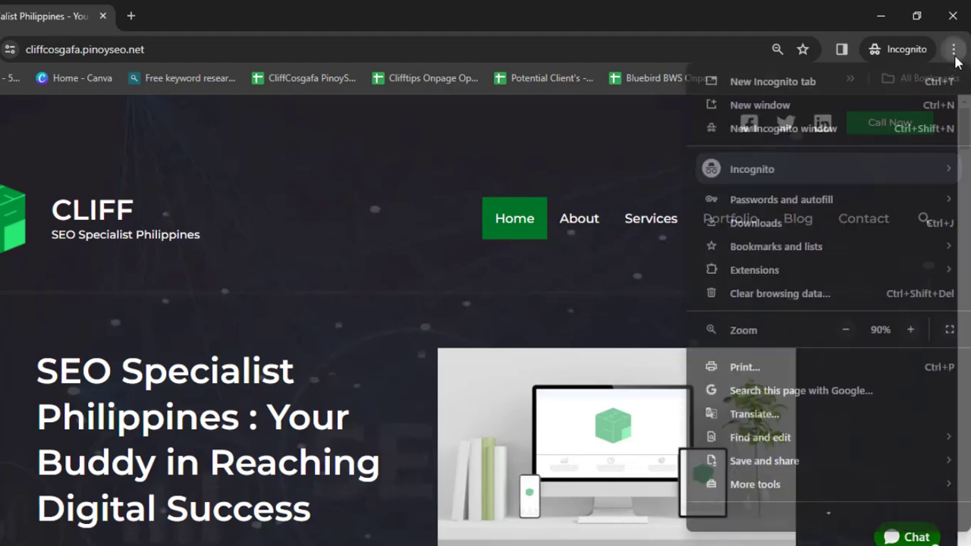
{"action": "scroll", "coordinate": [843, 455], "scroll_direction": "down", "scroll_amount": 1}
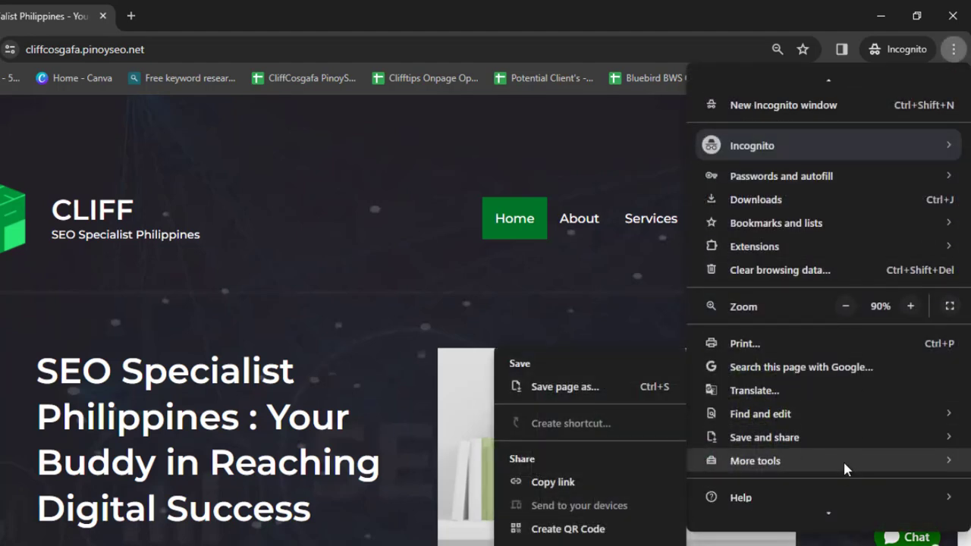
{"action": "mouse_move", "coordinate": [841, 460]}
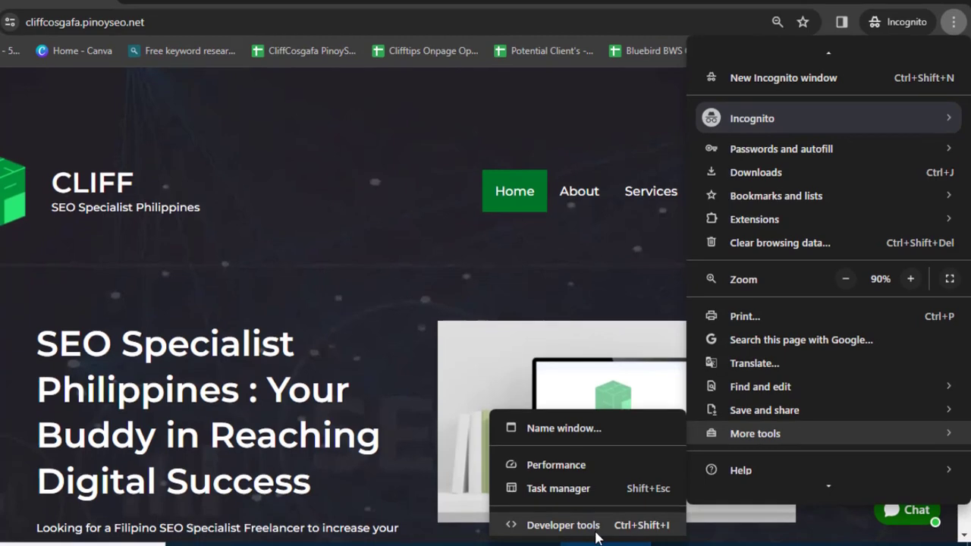
{"action": "left_click", "coordinate": [595, 531]}
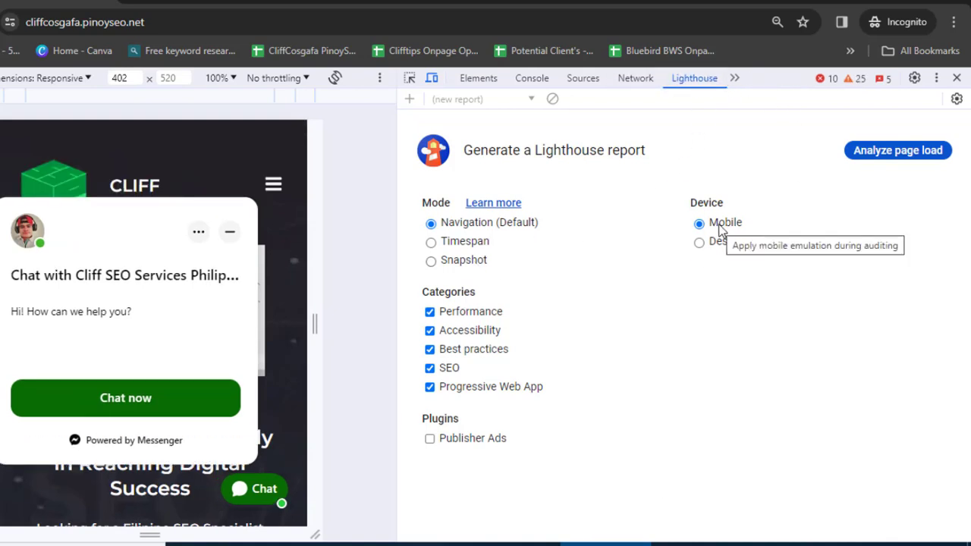
{"action": "left_click", "coordinate": [851, 150]}
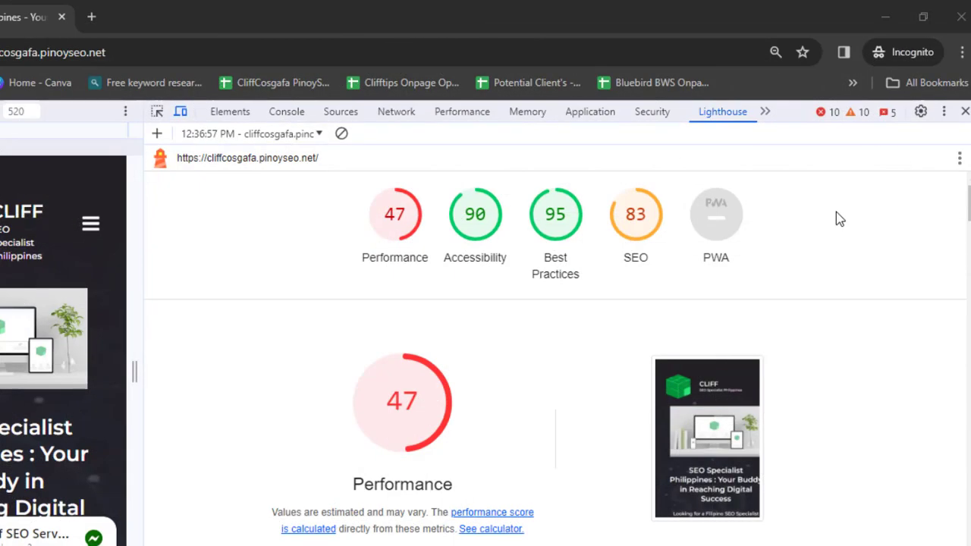
Step: Collapse the metric descriptions and examine the Lighthouse report's category scores, performance metrics and diagnostics list
{"action": "scroll", "coordinate": [840, 217], "scroll_direction": "down", "scroll_amount": 1}
{"action": "scroll", "coordinate": [844, 220], "scroll_direction": "down", "scroll_amount": 3}
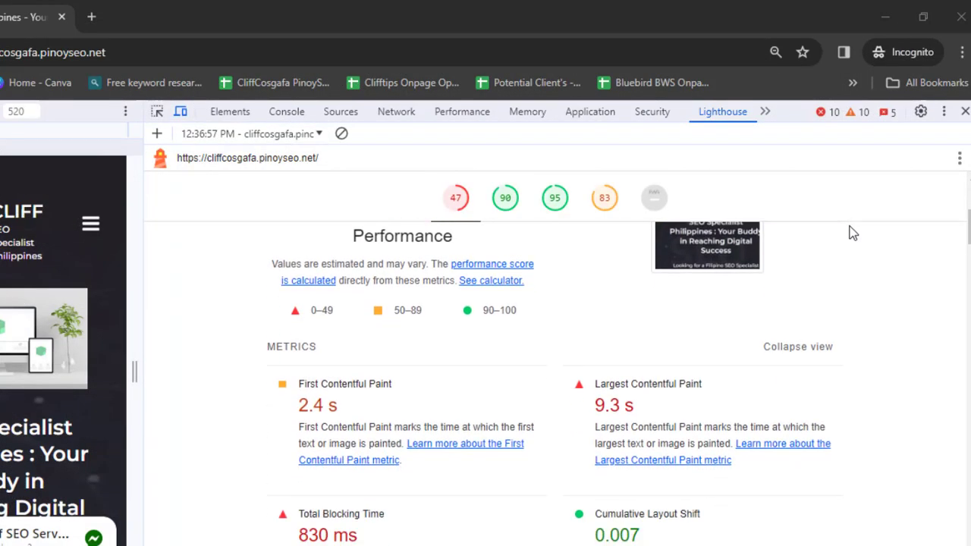
{"action": "scroll", "coordinate": [854, 233], "scroll_direction": "down", "scroll_amount": 1}
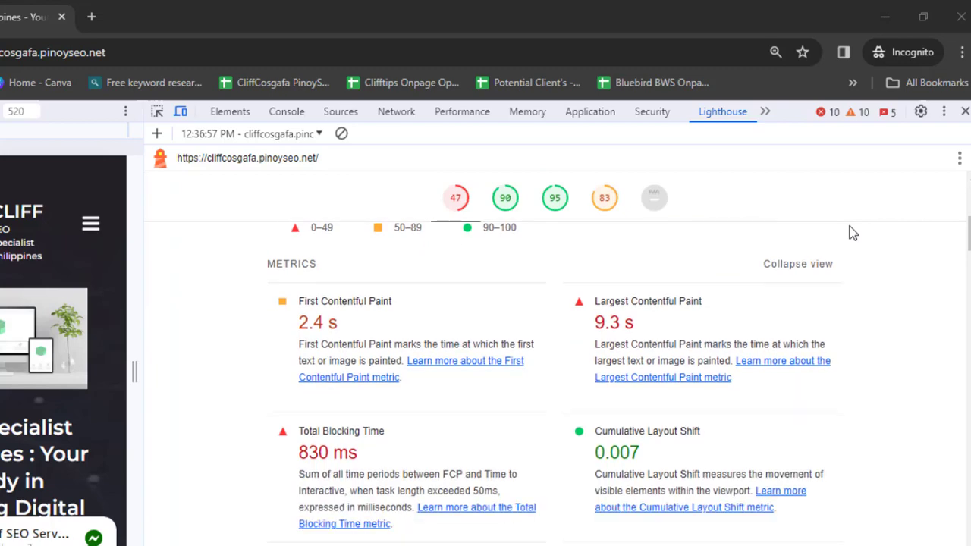
{"action": "left_click", "coordinate": [831, 267]}
{"action": "scroll", "coordinate": [844, 281], "scroll_direction": "down", "scroll_amount": 3}
{"action": "scroll", "coordinate": [850, 301], "scroll_direction": "down", "scroll_amount": 6}
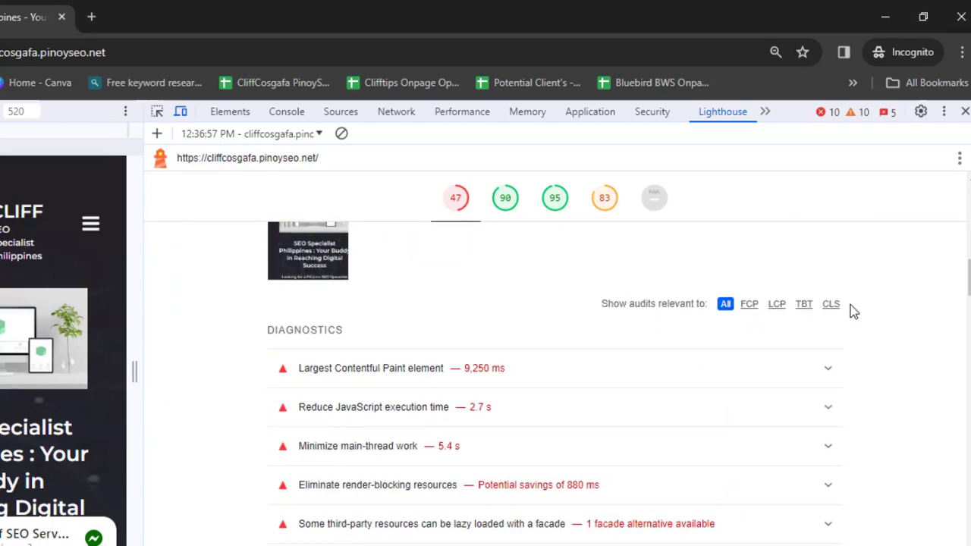
{"action": "scroll", "coordinate": [852, 316], "scroll_direction": "down", "scroll_amount": 6}
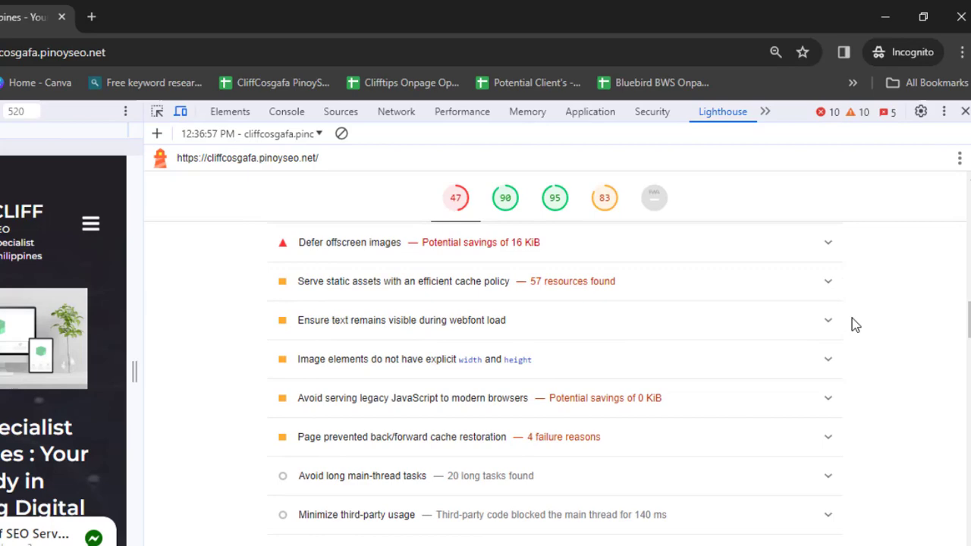
{"action": "scroll", "coordinate": [852, 319], "scroll_direction": "up", "scroll_amount": 12}
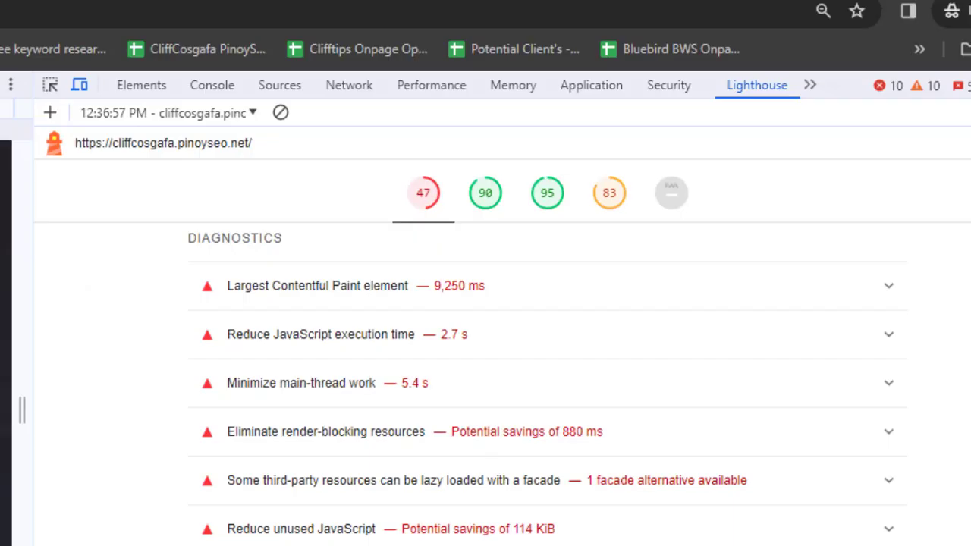
Step: Expand the Largest Contentful Paint element diagnostic and examine its flagged element and phase timings
{"action": "left_click", "coordinate": [898, 288]}
{"action": "left_click", "coordinate": [897, 177]}
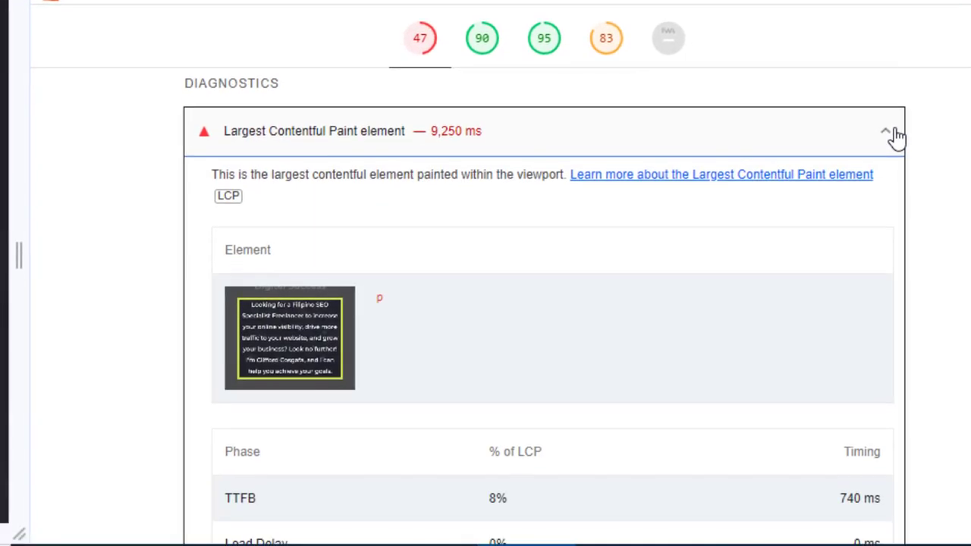
{"action": "scroll", "coordinate": [872, 249], "scroll_direction": "down", "scroll_amount": 2}
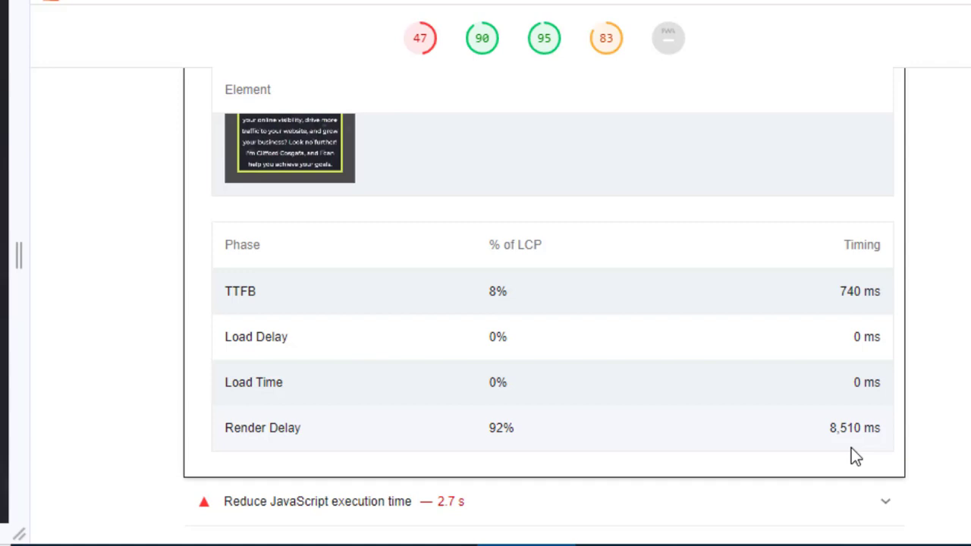
{"action": "scroll", "coordinate": [842, 432], "scroll_direction": "up", "scroll_amount": 2}
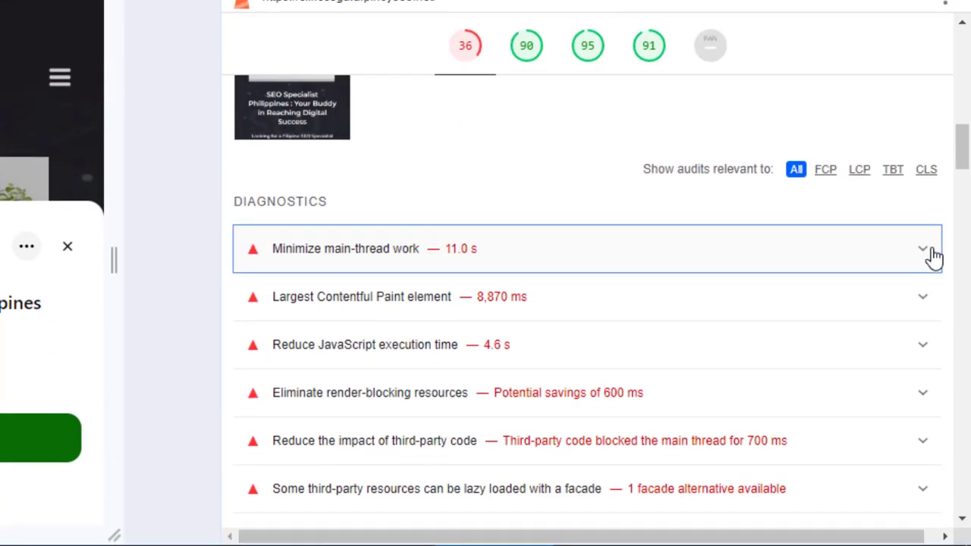
Step: Expand the Minimize main-thread work diagnostic, examine the time spent per category, and collapse it again
{"action": "left_click", "coordinate": [930, 256]}
{"action": "scroll", "coordinate": [616, 345], "scroll_direction": "down", "scroll_amount": 2}
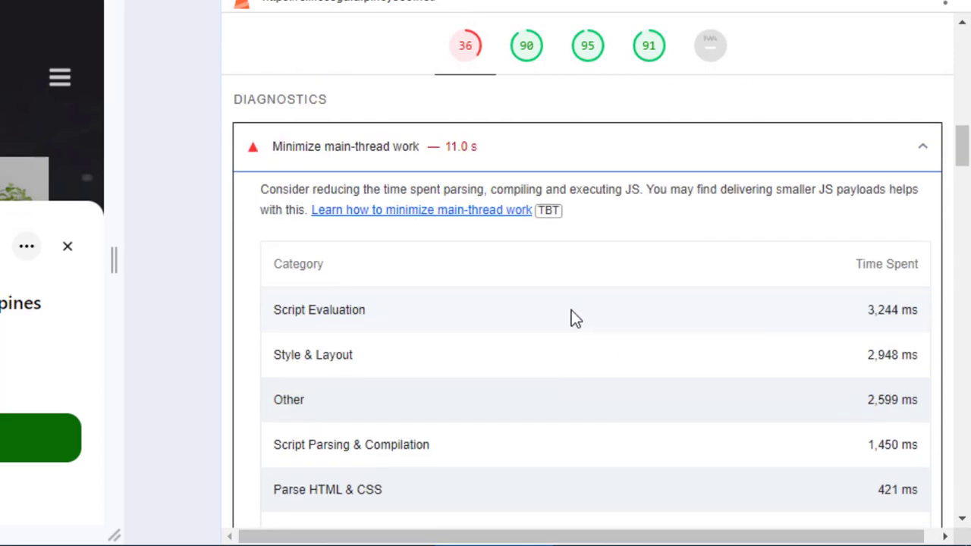
{"action": "scroll", "coordinate": [577, 289], "scroll_direction": "down", "scroll_amount": 2}
{"action": "scroll", "coordinate": [531, 212], "scroll_direction": "up", "scroll_amount": 2}
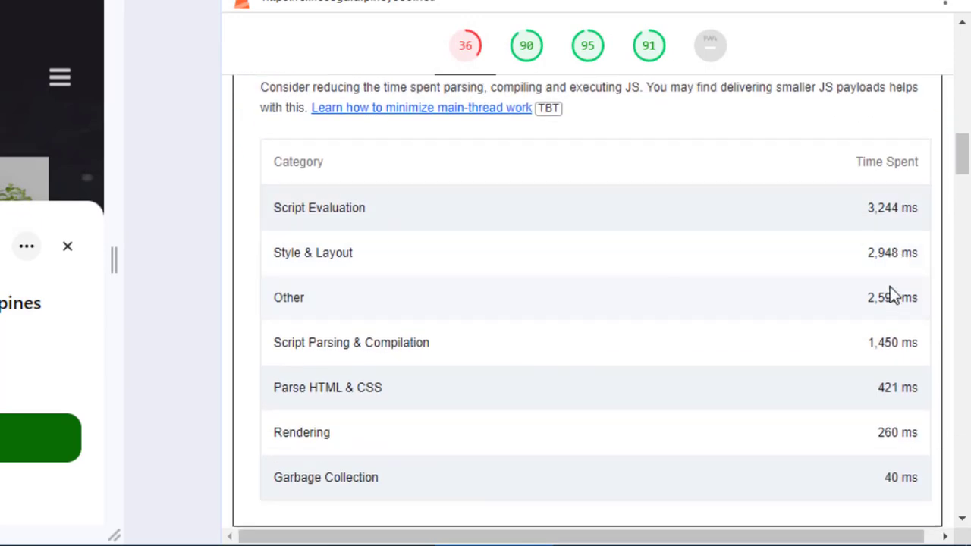
{"action": "scroll", "coordinate": [893, 295], "scroll_direction": "up", "scroll_amount": 3}
{"action": "left_click", "coordinate": [924, 252]}
Step: Check the phase timings of the Largest Contentful Paint element diagnostic, then close its details
{"action": "left_click", "coordinate": [927, 299]}
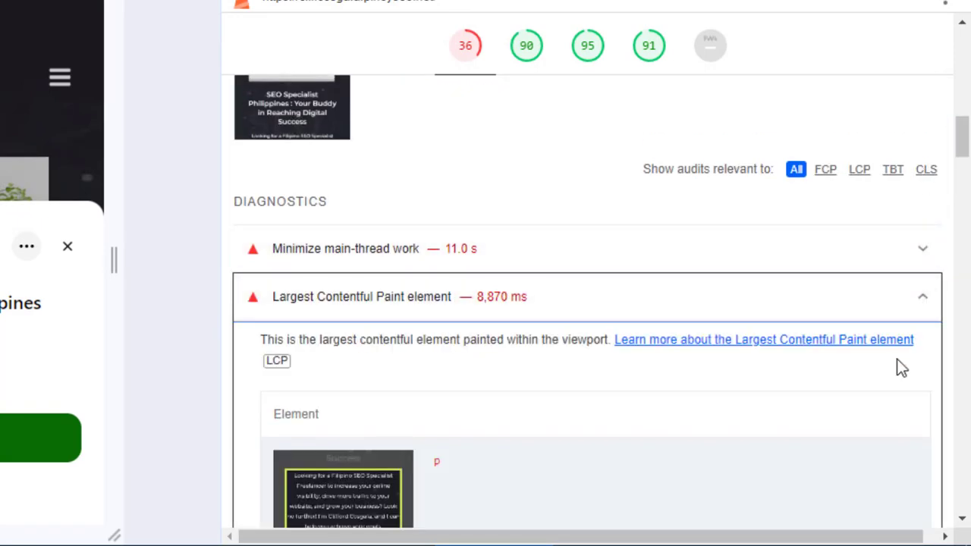
{"action": "scroll", "coordinate": [897, 368], "scroll_direction": "down", "scroll_amount": 3}
{"action": "scroll", "coordinate": [490, 379], "scroll_direction": "down", "scroll_amount": 2}
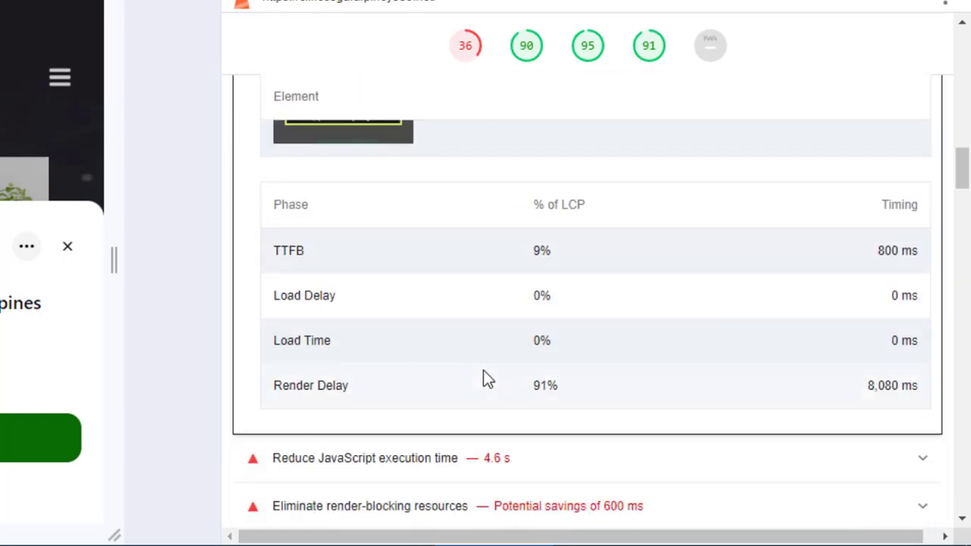
{"action": "scroll", "coordinate": [717, 341], "scroll_direction": "up", "scroll_amount": 5}
{"action": "left_click", "coordinate": [921, 195]}
Step: Expand the Reduce JavaScript execution time diagnostic, review the CPU time of each listed script, and collapse it
{"action": "left_click", "coordinate": [910, 143]}
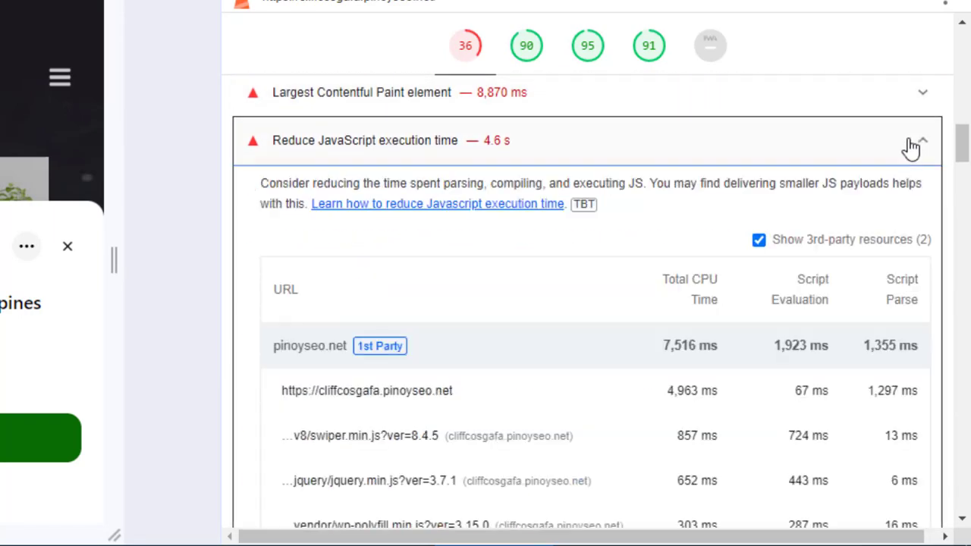
{"action": "scroll", "coordinate": [948, 217], "scroll_direction": "down", "scroll_amount": 3}
{"action": "scroll", "coordinate": [949, 229], "scroll_direction": "down", "scroll_amount": 2}
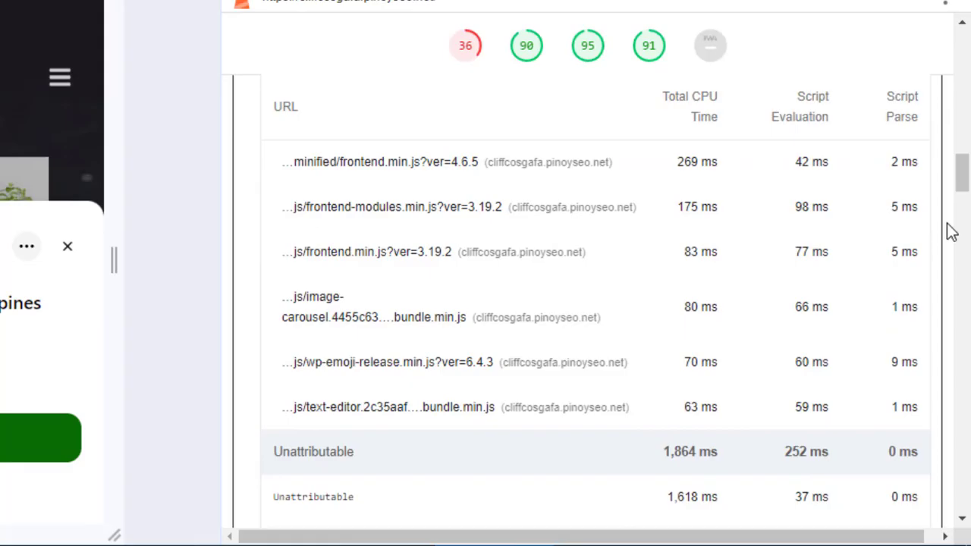
{"action": "scroll", "coordinate": [948, 226], "scroll_direction": "up", "scroll_amount": 5}
{"action": "left_click", "coordinate": [931, 258]}
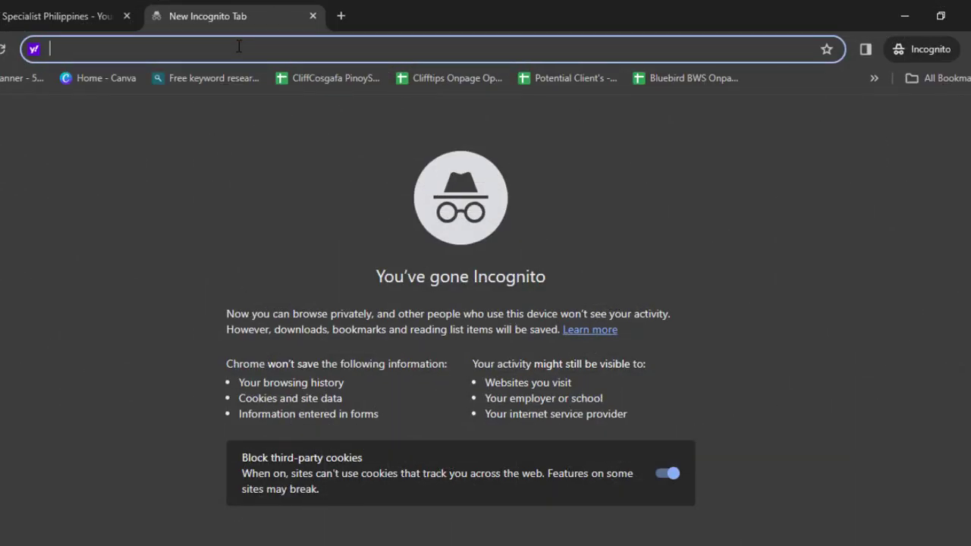
{"action": "type", "text": "pagespeed.web.dev"}
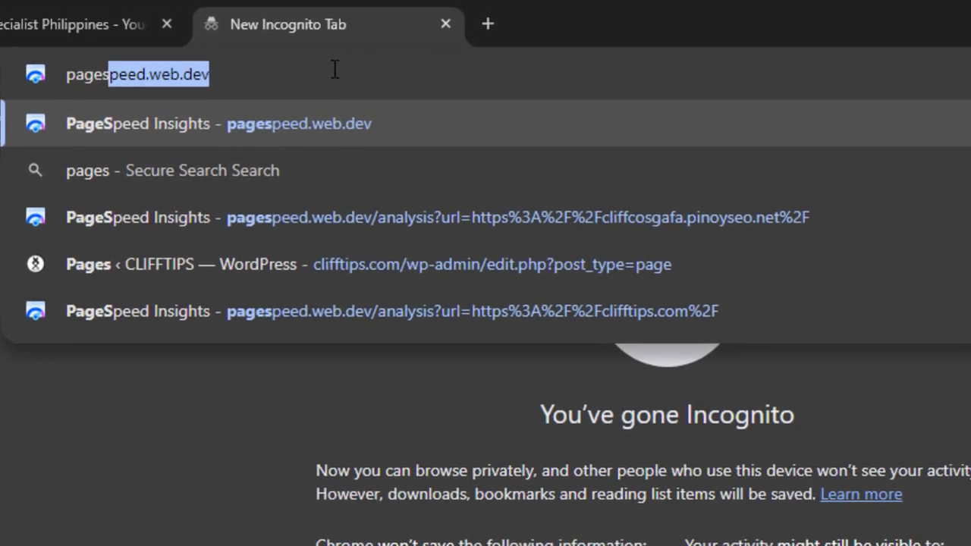
{"action": "key", "text": "Return"}
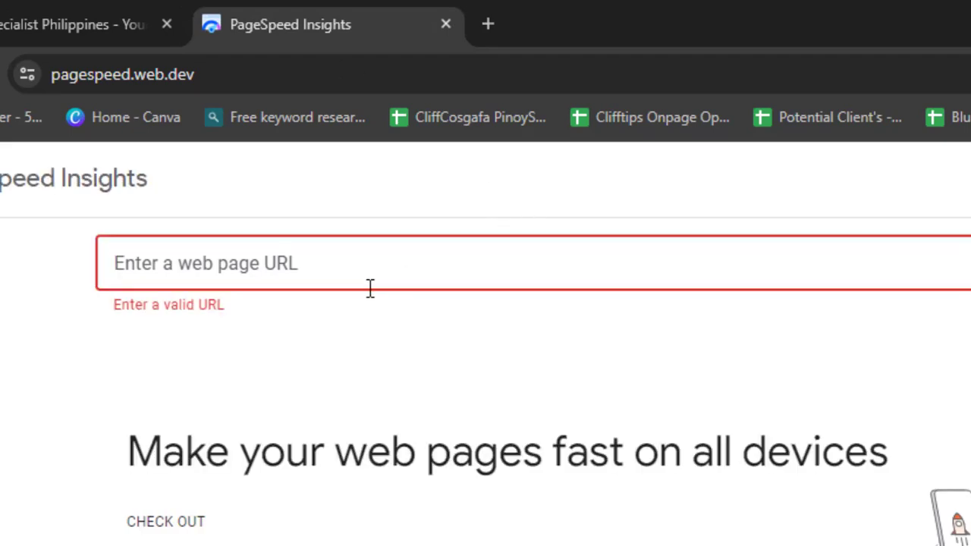
{"action": "type", "text": "https://cliffcosgafa.pinoyseo.net/"}
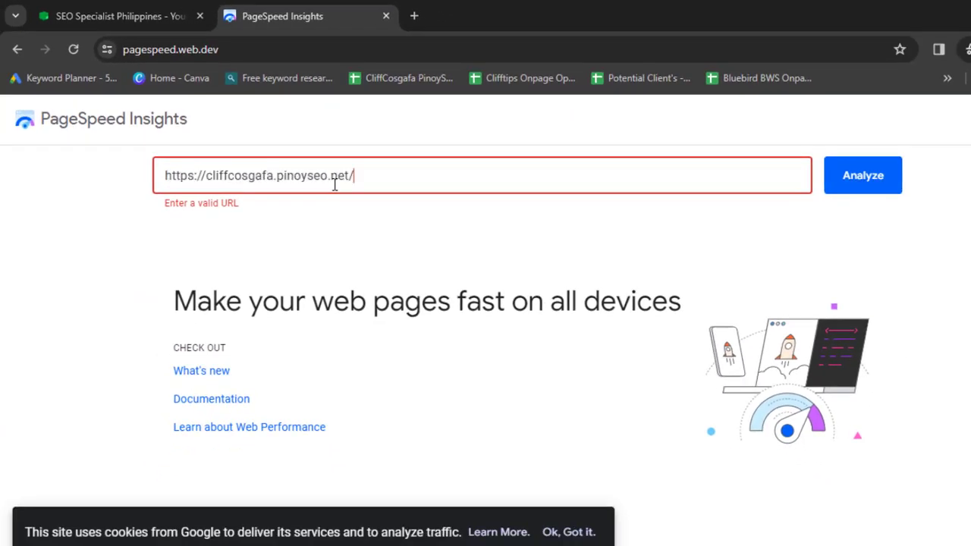
{"action": "left_click", "coordinate": [862, 179]}
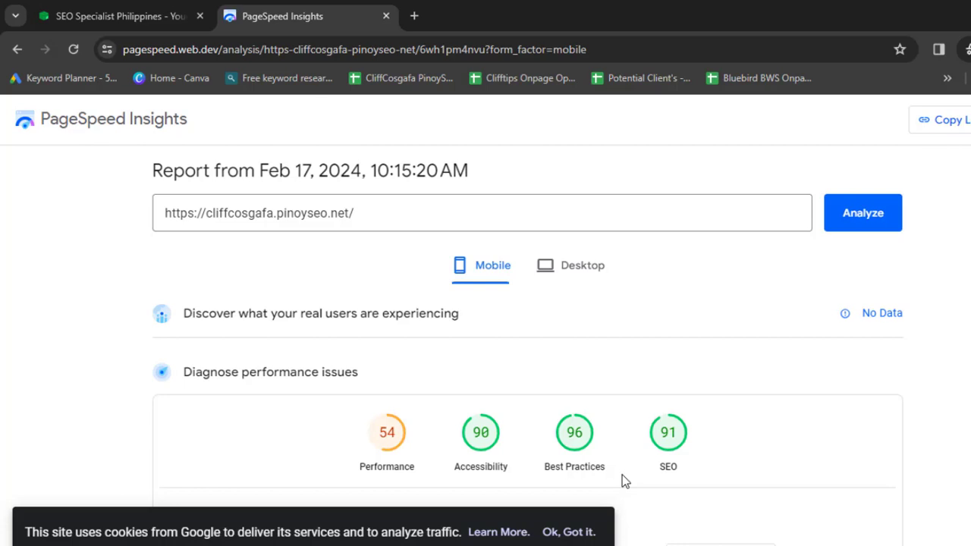
Step: Examine the mobile report's First Contentful Paint and Largest Contentful Paint metrics, highlighting each one
{"action": "scroll", "coordinate": [615, 466], "scroll_direction": "down", "scroll_amount": 5}
{"action": "left_click_drag", "start_coordinate": [181, 363], "coordinate": [318, 378]}
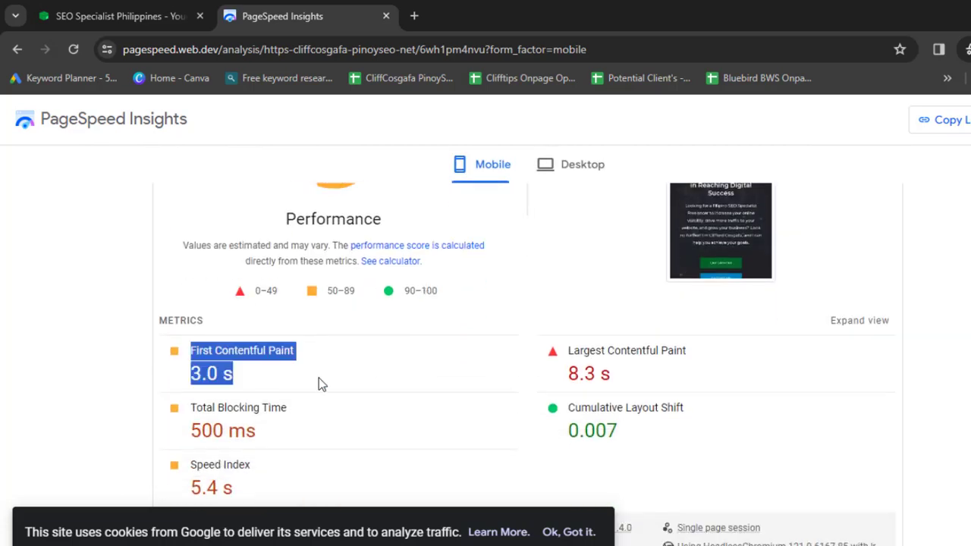
{"action": "left_click_drag", "start_coordinate": [566, 346], "coordinate": [583, 387]}
{"action": "scroll", "coordinate": [461, 412], "scroll_direction": "down", "scroll_amount": 7}
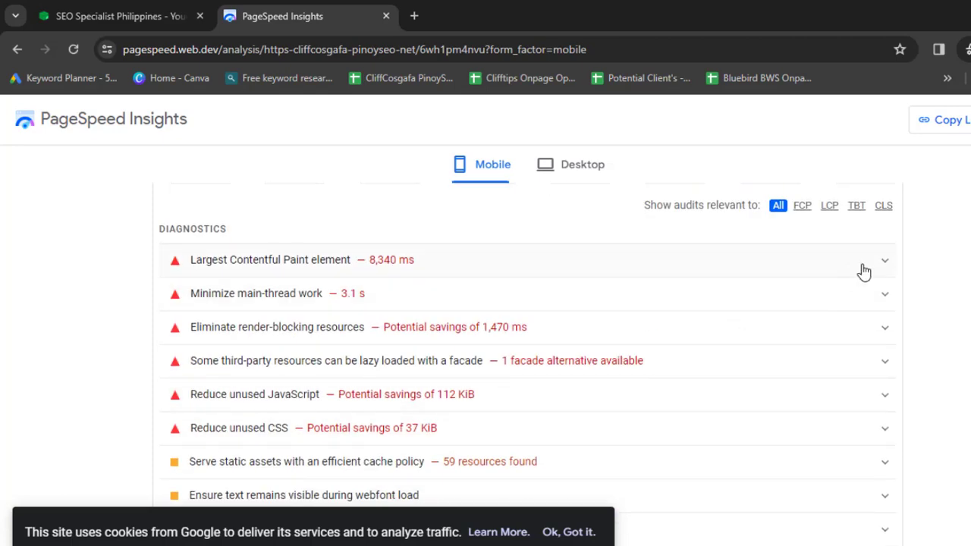
Step: Look into the mobile report's Largest Contentful Paint element and Eliminate render-blocking resources diagnostics
{"action": "left_click", "coordinate": [884, 266]}
{"action": "left_click", "coordinate": [882, 260]}
{"action": "left_click", "coordinate": [877, 337]}
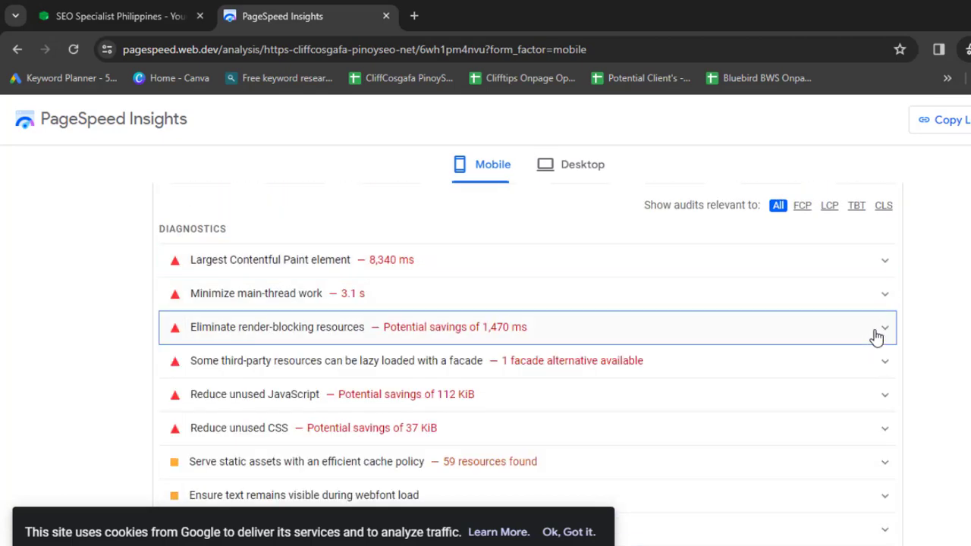
Step: Switch to the desktop report and examine its performance score, metrics and diagnostics
{"action": "scroll", "coordinate": [877, 337], "scroll_direction": "up", "scroll_amount": 10}
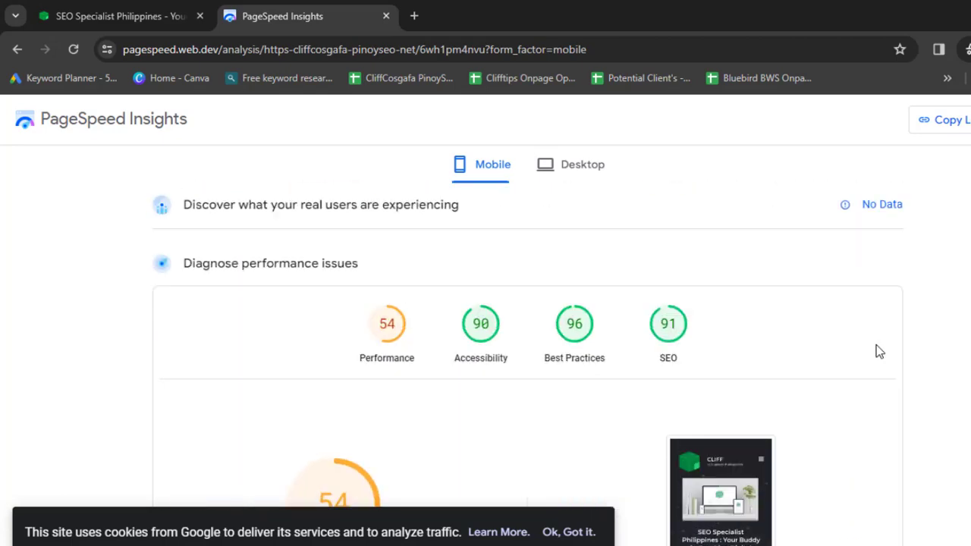
{"action": "left_click", "coordinate": [576, 186]}
{"action": "scroll", "coordinate": [395, 299], "scroll_direction": "down", "scroll_amount": 3}
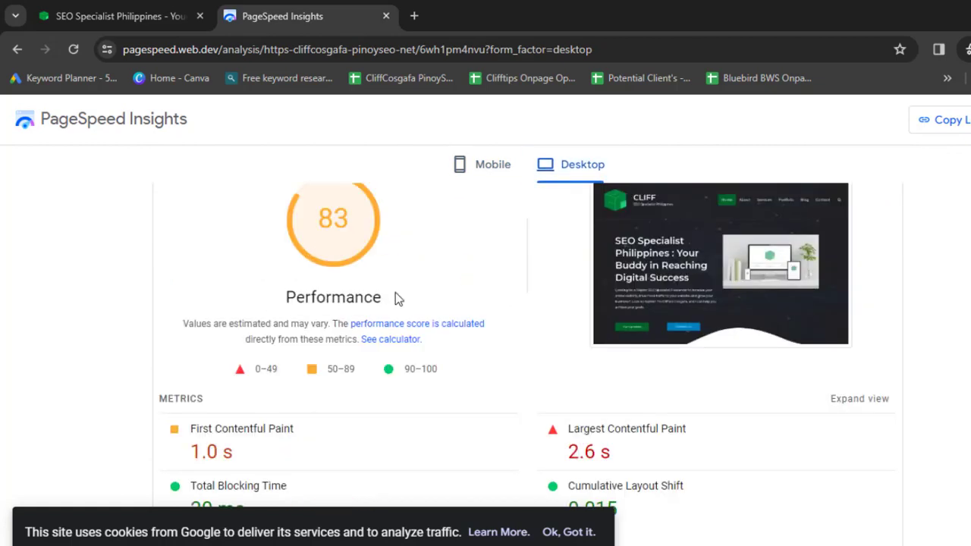
{"action": "scroll", "coordinate": [370, 293], "scroll_direction": "down", "scroll_amount": 2}
{"action": "scroll", "coordinate": [309, 309], "scroll_direction": "down", "scroll_amount": 7}
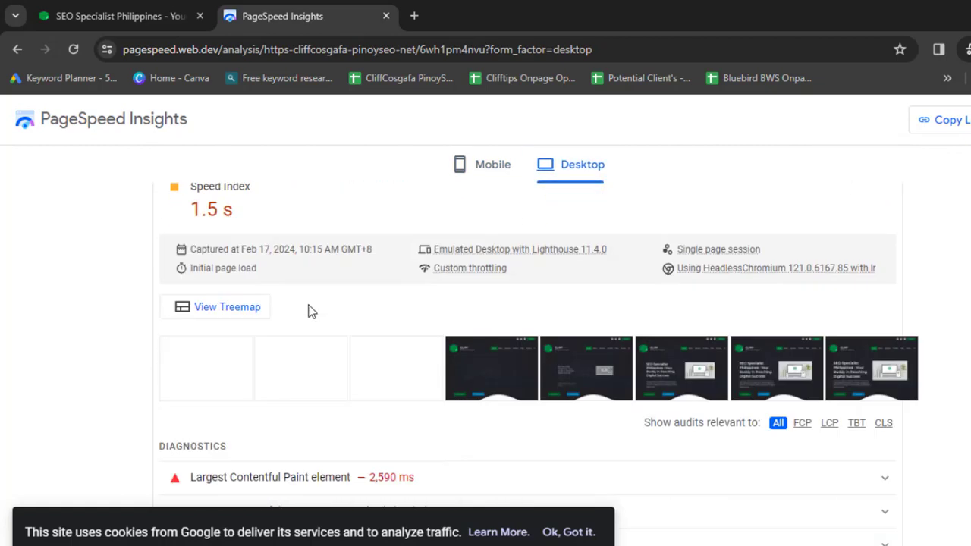
Step: Review the desktop report's diagnostics list, including render-blocking resources, unused JavaScript and image sizing, and return to the top of the report
{"action": "scroll", "coordinate": [499, 329], "scroll_direction": "up", "scroll_amount": 3}
{"action": "scroll", "coordinate": [521, 351], "scroll_direction": "down", "scroll_amount": 5}
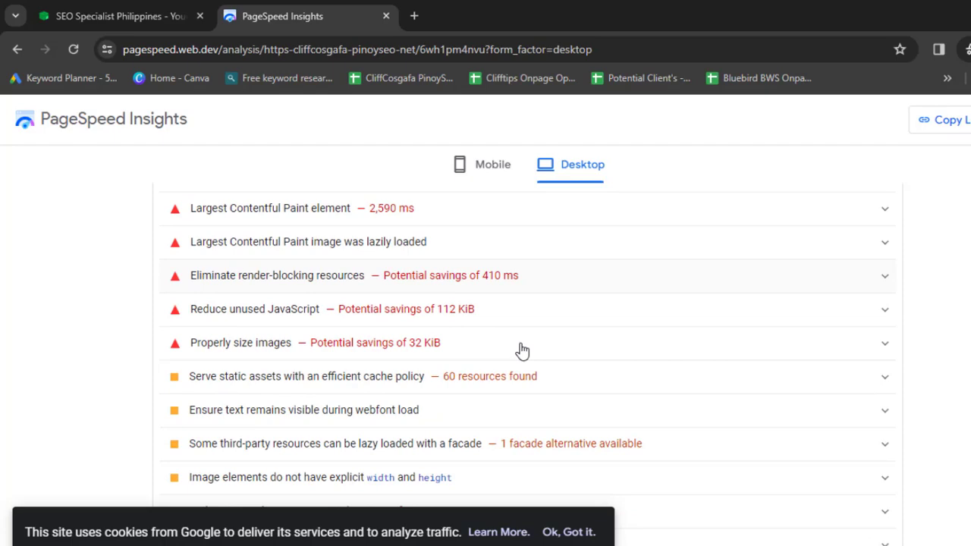
{"action": "scroll", "coordinate": [523, 353], "scroll_direction": "up", "scroll_amount": 1}
{"action": "scroll", "coordinate": [522, 352], "scroll_direction": "up", "scroll_amount": 9}
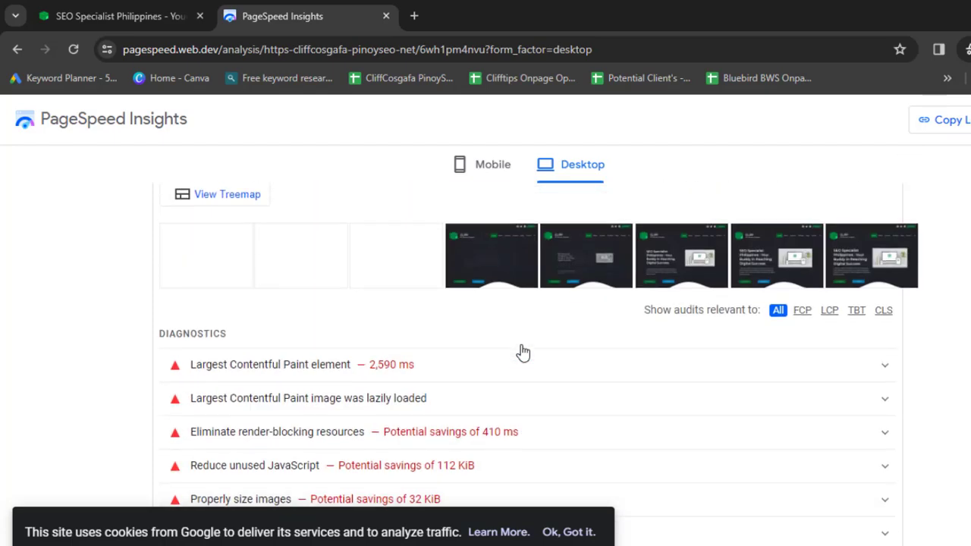
{"action": "scroll", "coordinate": [523, 351], "scroll_direction": "up", "scroll_amount": 10}
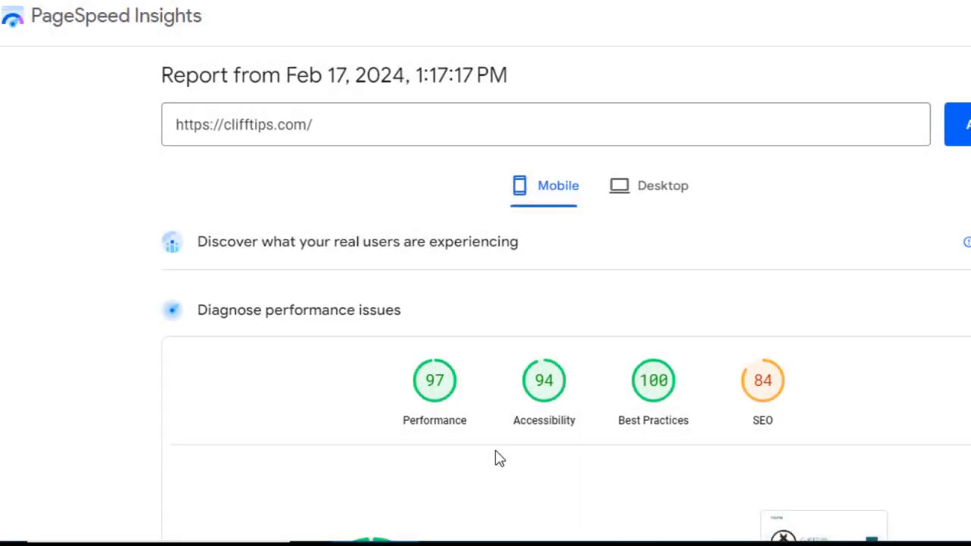
{"action": "scroll", "coordinate": [496, 457], "scroll_direction": "down", "scroll_amount": 1}
{"action": "scroll", "coordinate": [448, 401], "scroll_direction": "down", "scroll_amount": 1}
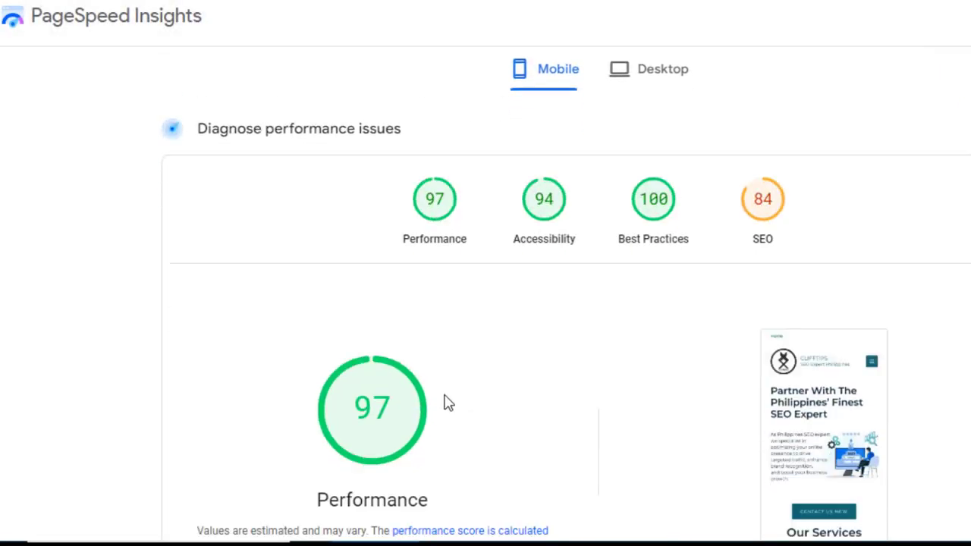
{"action": "left_click", "coordinate": [644, 80]}
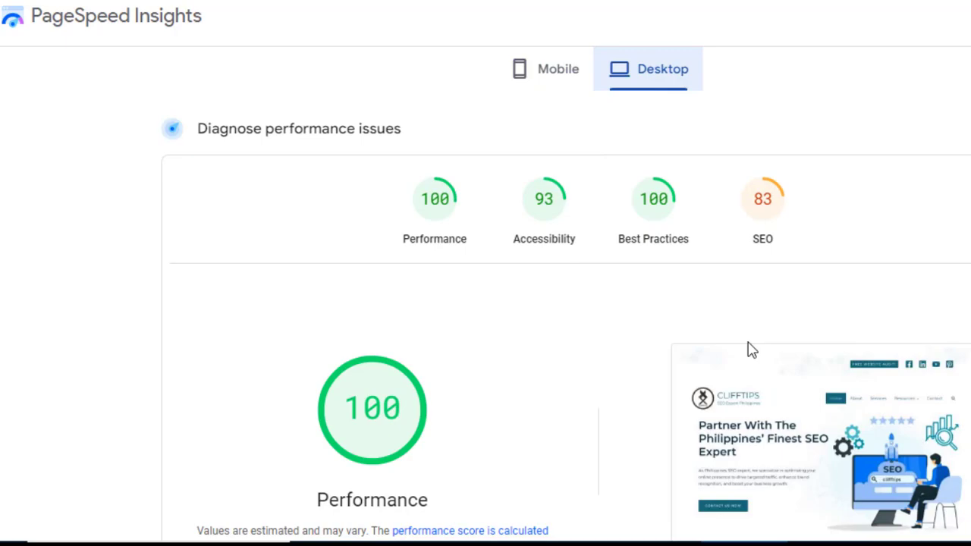
{"action": "scroll", "coordinate": [757, 356], "scroll_direction": "down", "scroll_amount": 1}
{"action": "scroll", "coordinate": [754, 353], "scroll_direction": "up", "scroll_amount": 1}
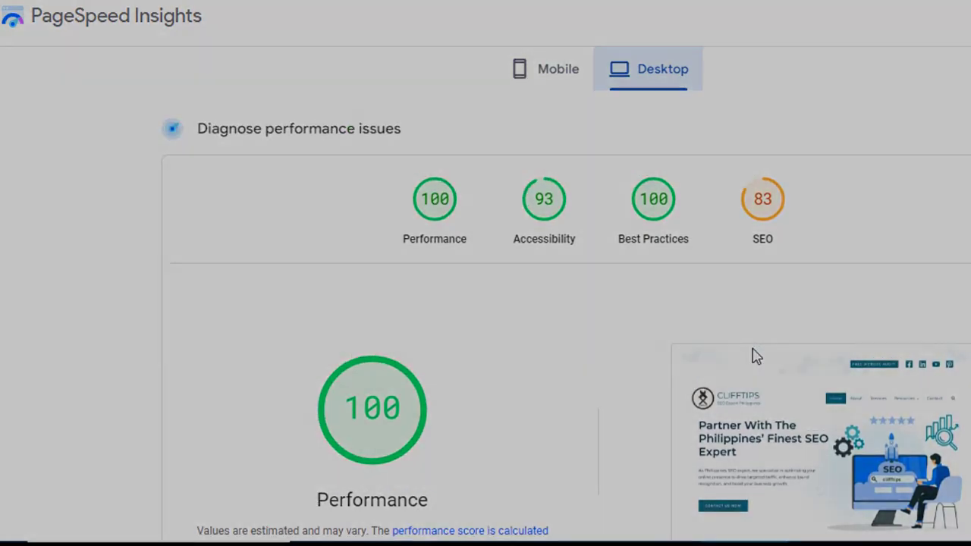